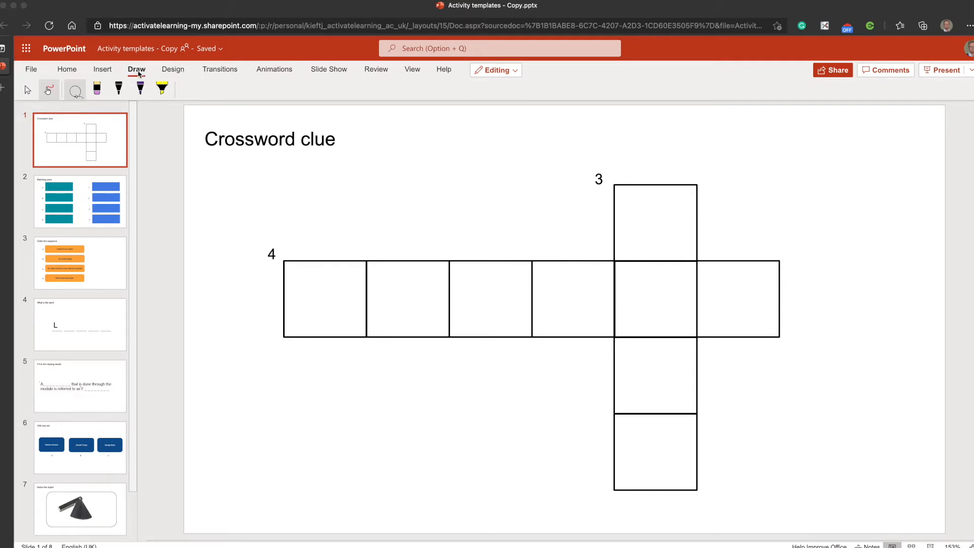
pyautogui.scroll(-3, 92, 229)
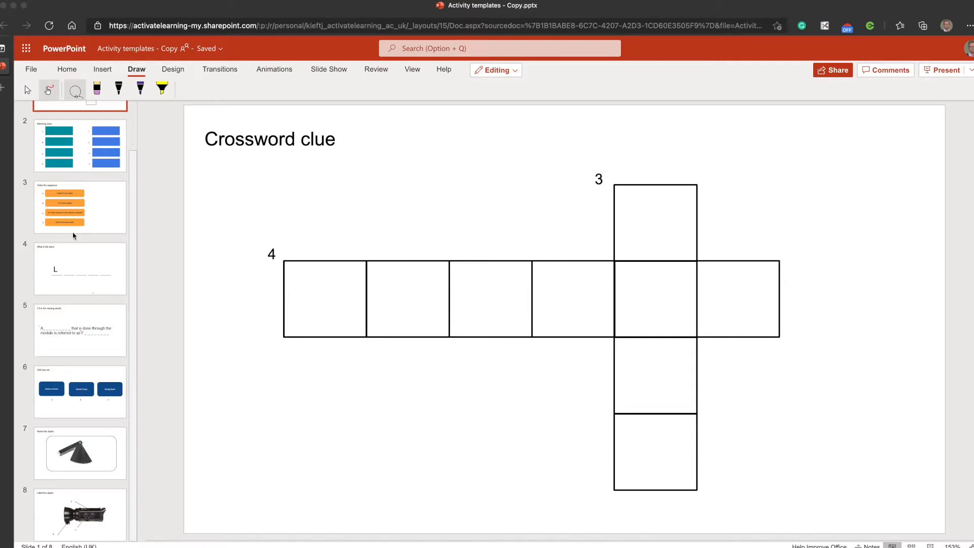
pyautogui.scroll(3, 73, 237)
pyautogui.scroll(-3, 89, 231)
# Browse to the Order the sequence slide, return to Crossword clue, and pick the Draw pen
pyautogui.click(114, 220)
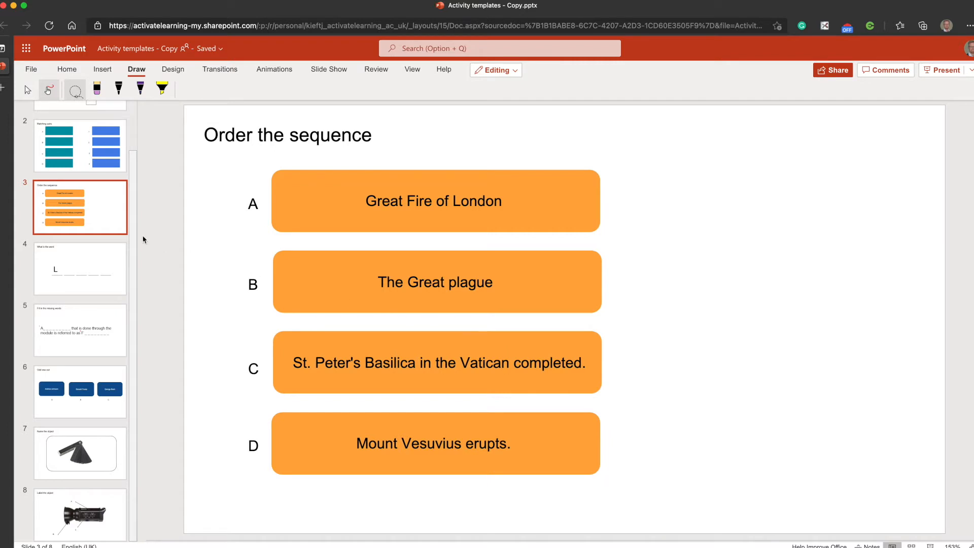
pyautogui.scroll(2, 77, 195)
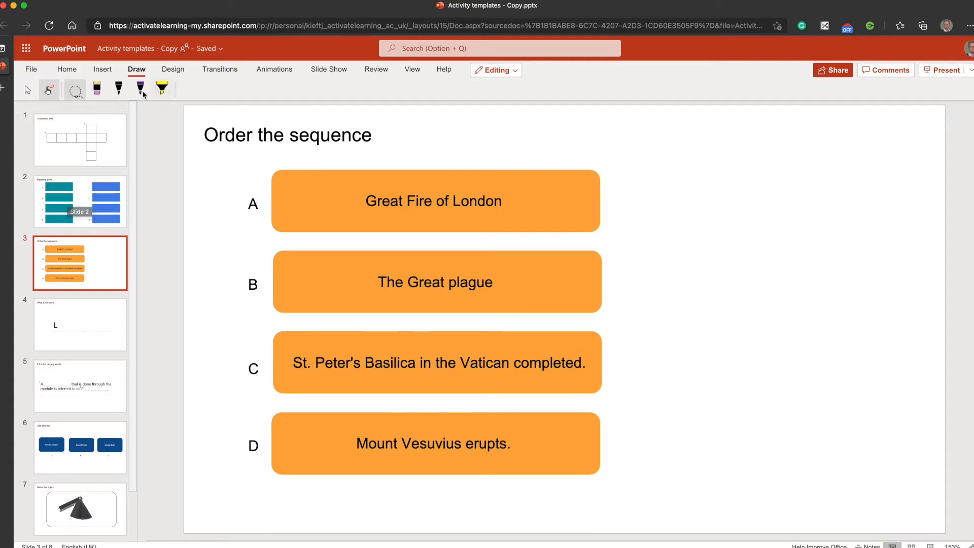
pyautogui.click(61, 157)
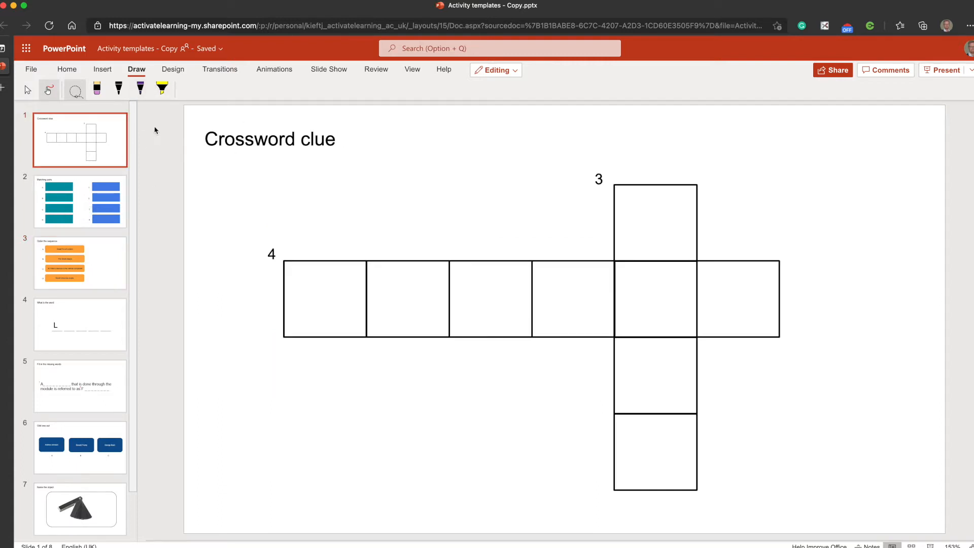
pyautogui.click(140, 91)
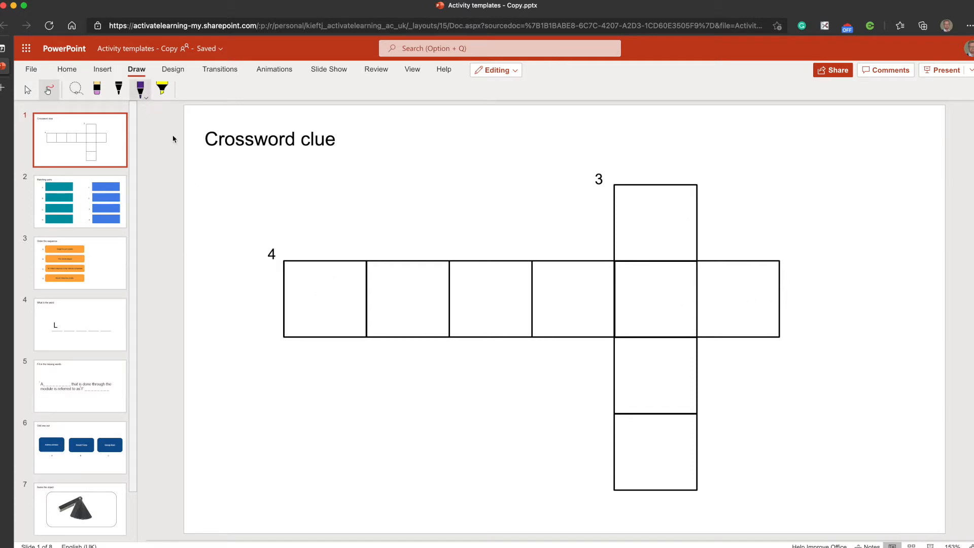
pyautogui.click(144, 95)
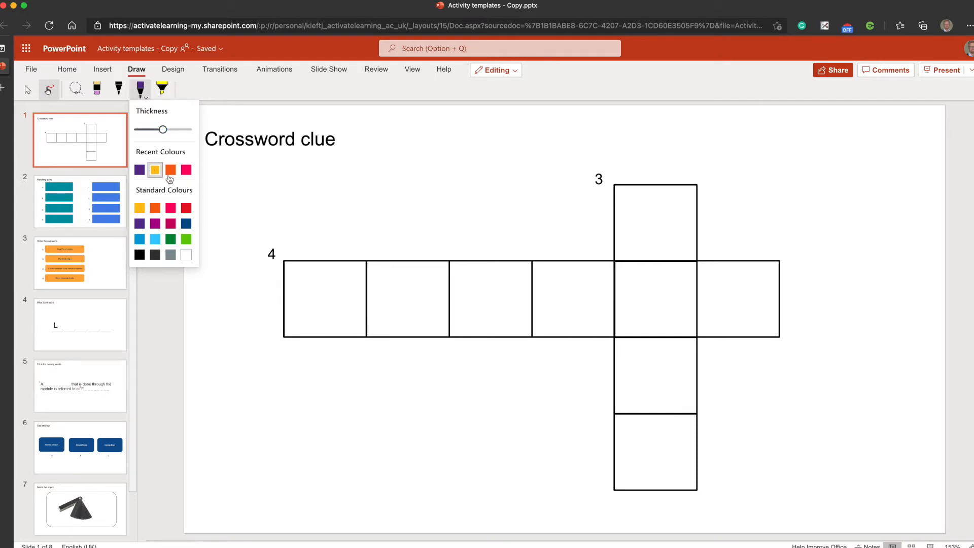
# With green ink, handwrite C-A-U-G-H-T across the six boxes of clue 4
pyautogui.click(186, 239)
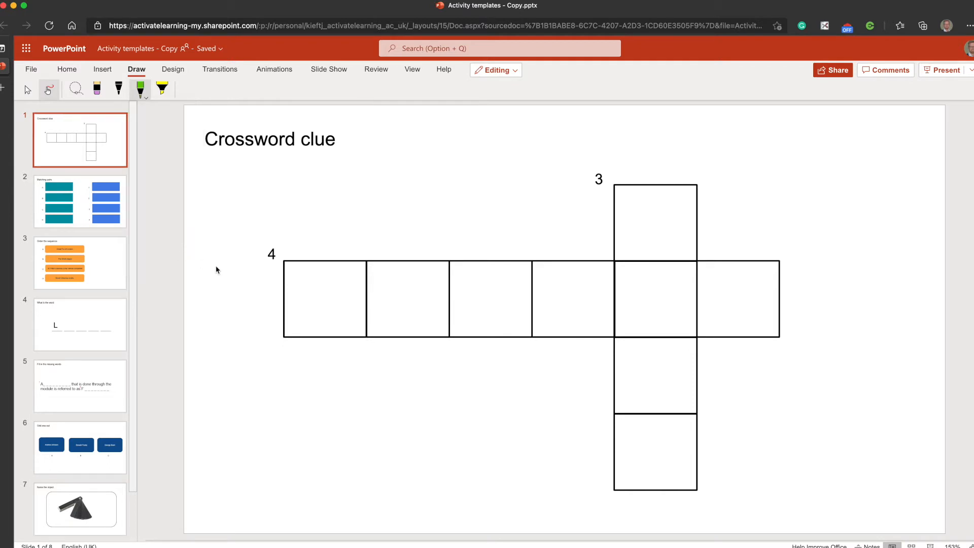
pyautogui.moveTo(335, 278)
pyautogui.mouseDown()
pyautogui.moveTo(307, 283)
pyautogui.moveTo(306, 312)
pyautogui.moveTo(341, 318)
pyautogui.mouseUp()
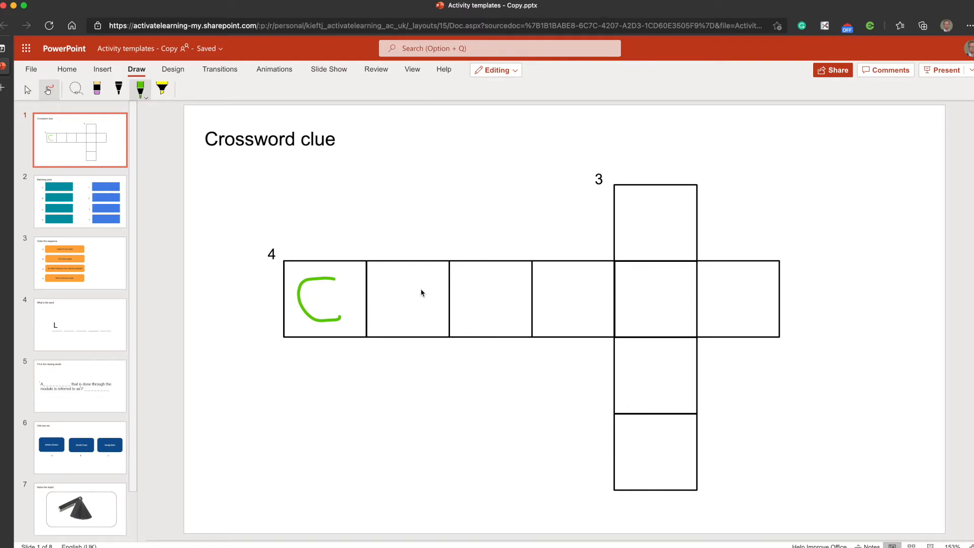
pyautogui.moveTo(417, 283)
pyautogui.mouseDown()
pyautogui.moveTo(394, 282)
pyautogui.moveTo(417, 311)
pyautogui.mouseUp()
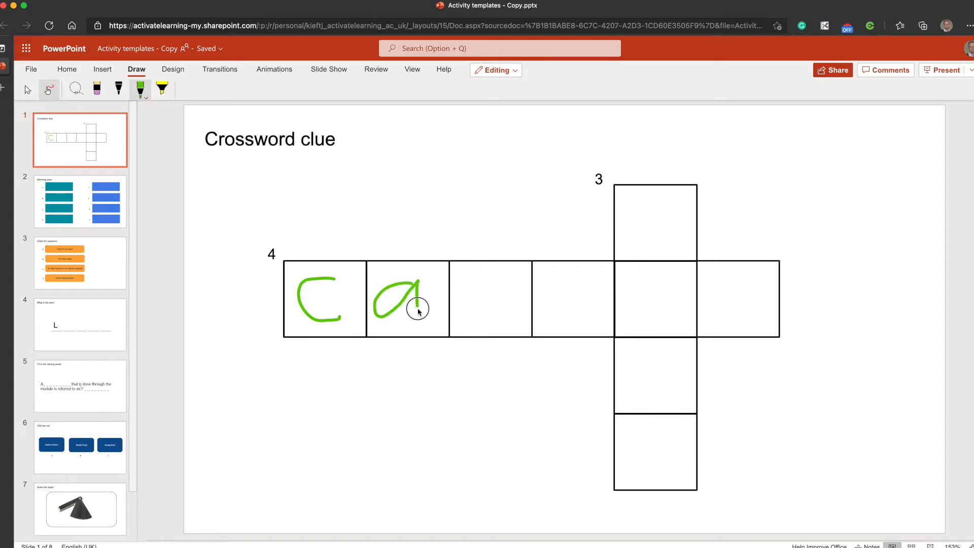
pyautogui.moveTo(470, 285)
pyautogui.mouseDown()
pyautogui.moveTo(505, 290)
pyautogui.moveTo(508, 314)
pyautogui.mouseUp()
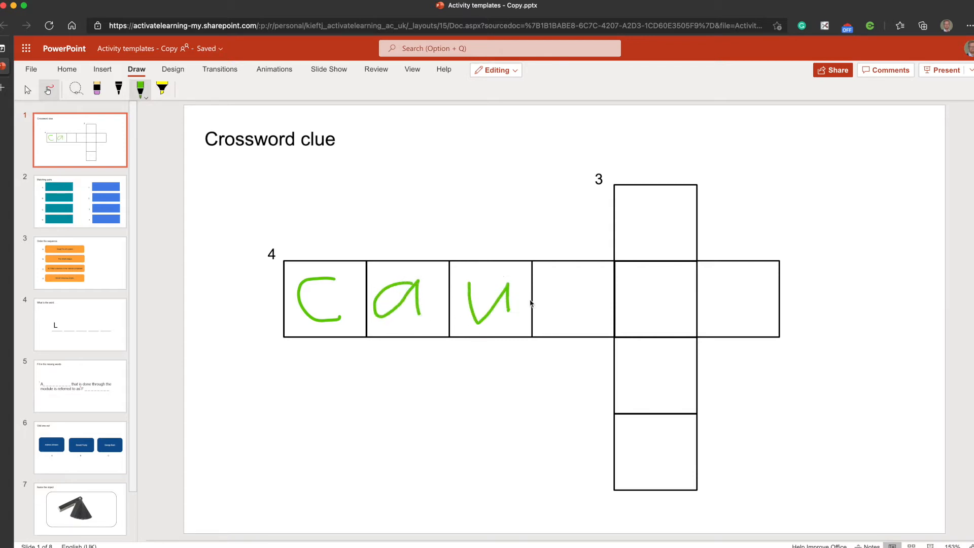
pyautogui.moveTo(589, 285); pyautogui.dragTo(565, 328)
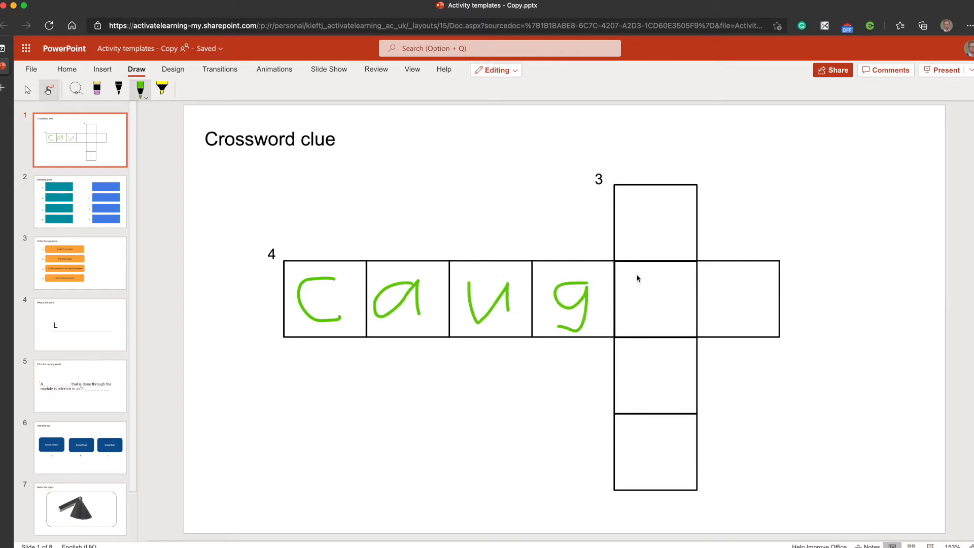
pyautogui.moveTo(633, 284)
pyautogui.mouseDown()
pyautogui.moveTo(637, 297)
pyautogui.moveTo(667, 308)
pyautogui.mouseUp()
pyautogui.moveTo(756, 280)
pyautogui.mouseDown()
pyautogui.moveTo(716, 288)
pyautogui.moveTo(729, 323)
pyautogui.mouseUp()
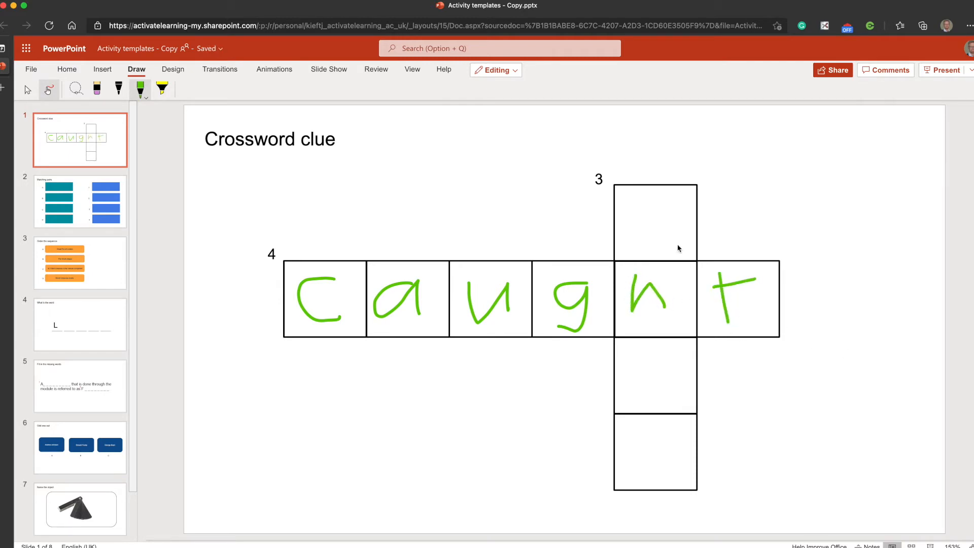
# Handwrite the remaining T, A, T of down clue 3 to spell THAT in green
pyautogui.moveTo(672, 204)
pyautogui.mouseDown()
pyautogui.moveTo(618, 215)
pyautogui.moveTo(642, 252)
pyautogui.mouseUp()
pyautogui.moveTo(660, 367)
pyautogui.mouseDown()
pyautogui.moveTo(631, 370)
pyautogui.moveTo(657, 370)
pyautogui.moveTo(670, 391)
pyautogui.mouseUp()
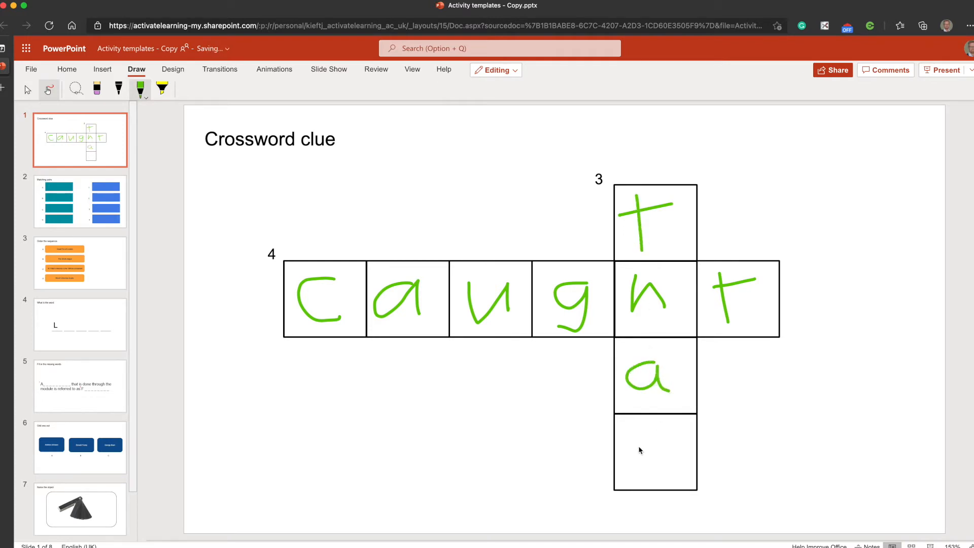
pyautogui.moveTo(640, 451)
pyautogui.mouseDown()
pyautogui.moveTo(682, 452)
pyautogui.moveTo(656, 474)
pyautogui.mouseUp()
pyautogui.click(161, 89)
# Highlight the Crossword clue title with a thinner magenta highlighter, then show Matching pairs
pyautogui.click(165, 95)
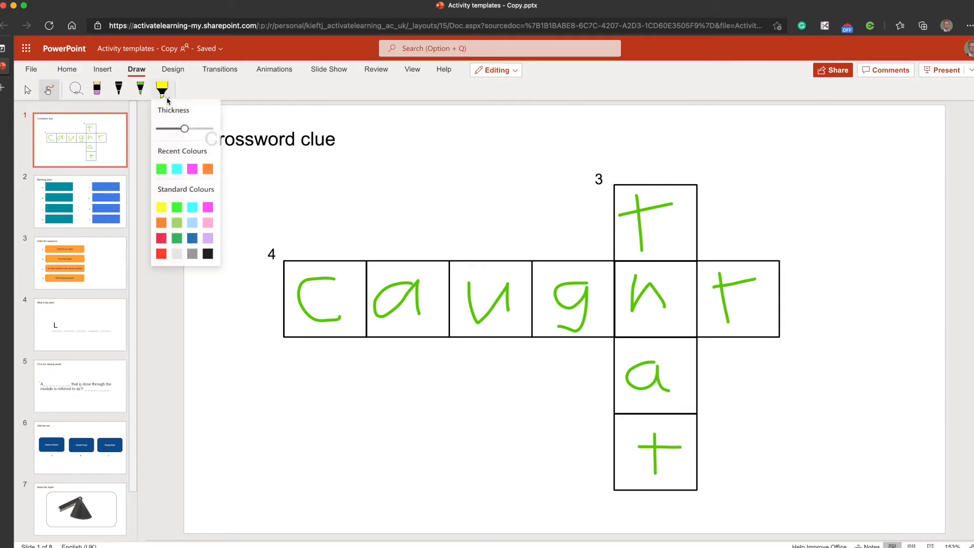
pyautogui.moveTo(184, 129); pyautogui.dragTo(170, 130)
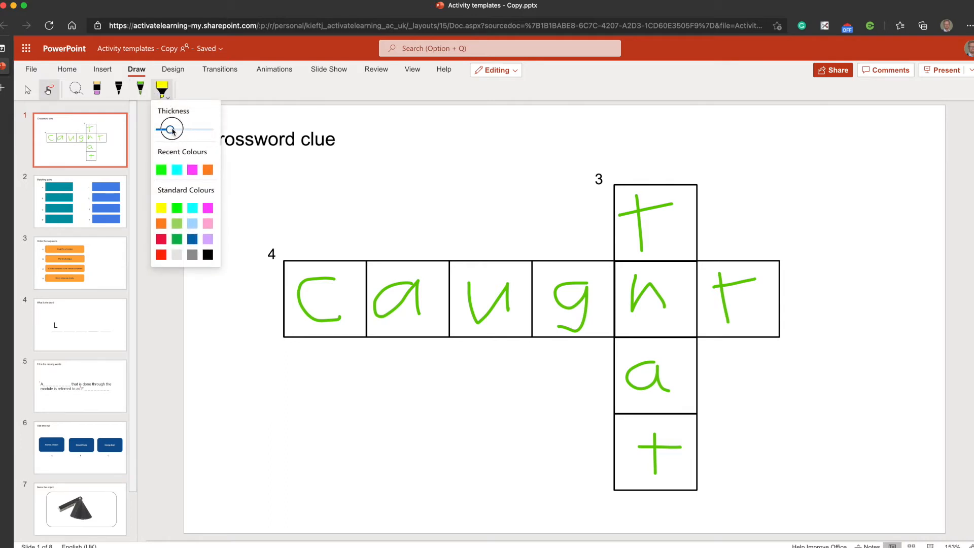
pyautogui.click(193, 170)
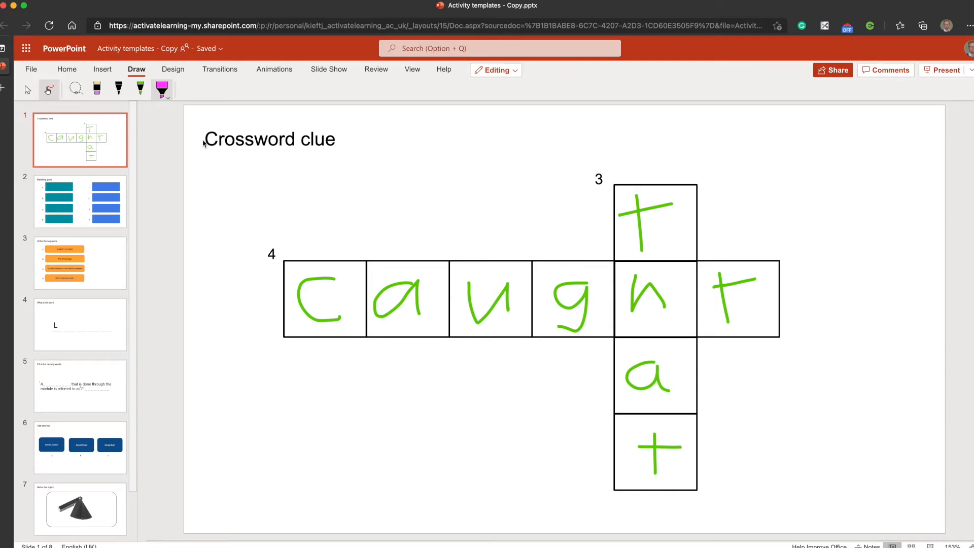
pyautogui.moveTo(204, 140); pyautogui.dragTo(341, 143)
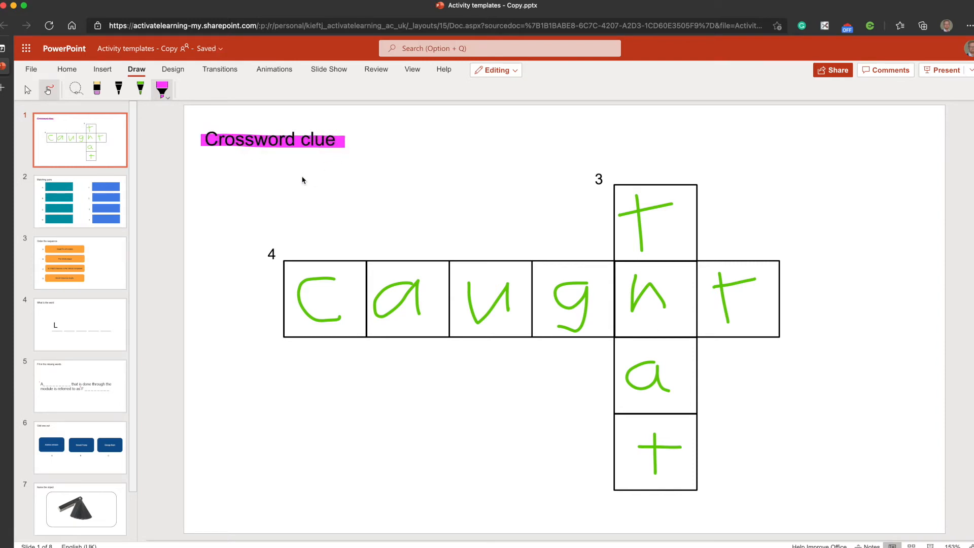
pyautogui.click(80, 215)
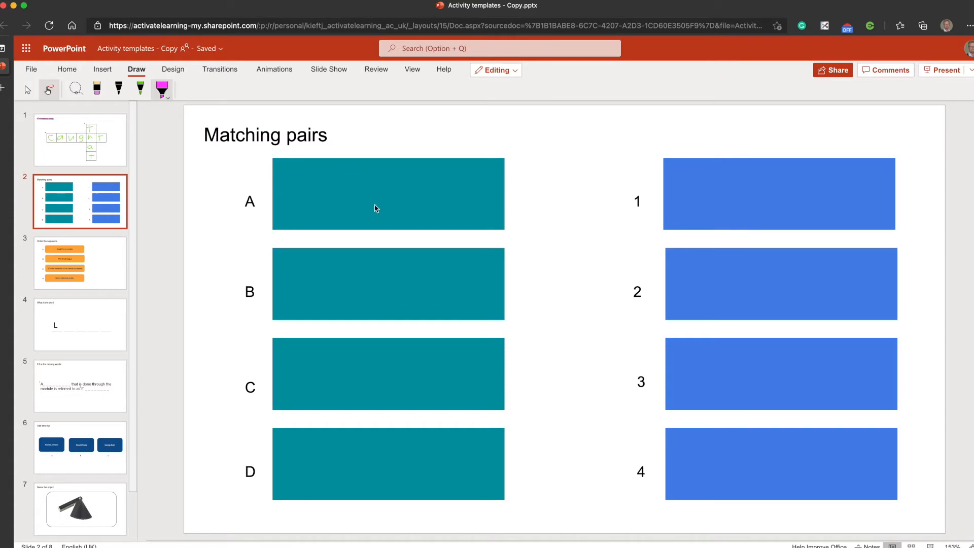
# Draw a green line linking B to 1 and a dark purple line linking A to 2
pyautogui.click(140, 89)
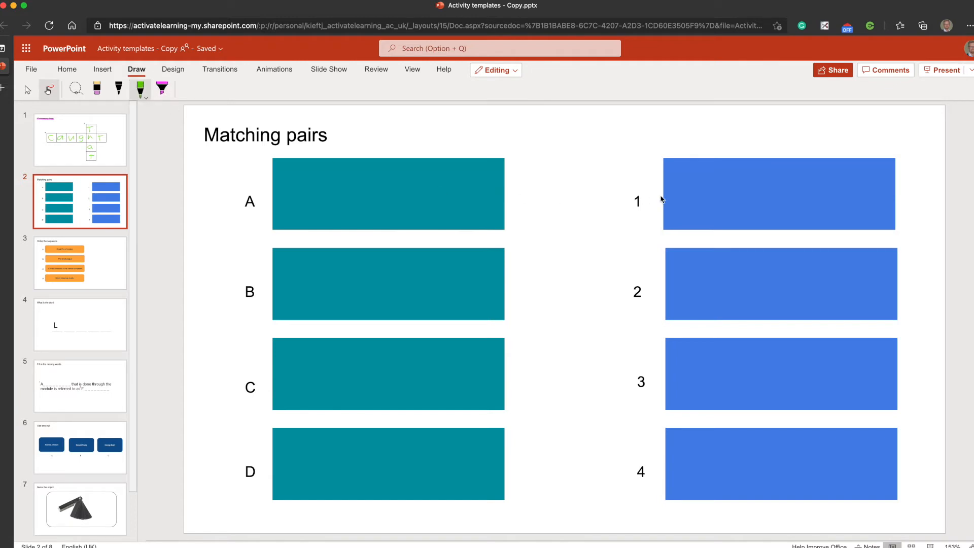
pyautogui.moveTo(655, 194)
pyautogui.mouseDown()
pyautogui.moveTo(530, 300)
pyautogui.moveTo(517, 299)
pyautogui.mouseUp()
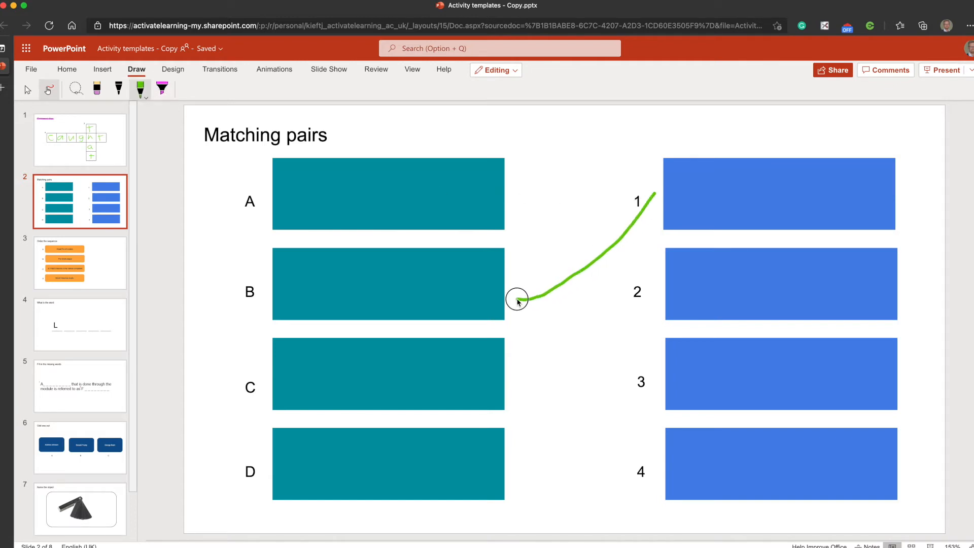
pyautogui.click(141, 90)
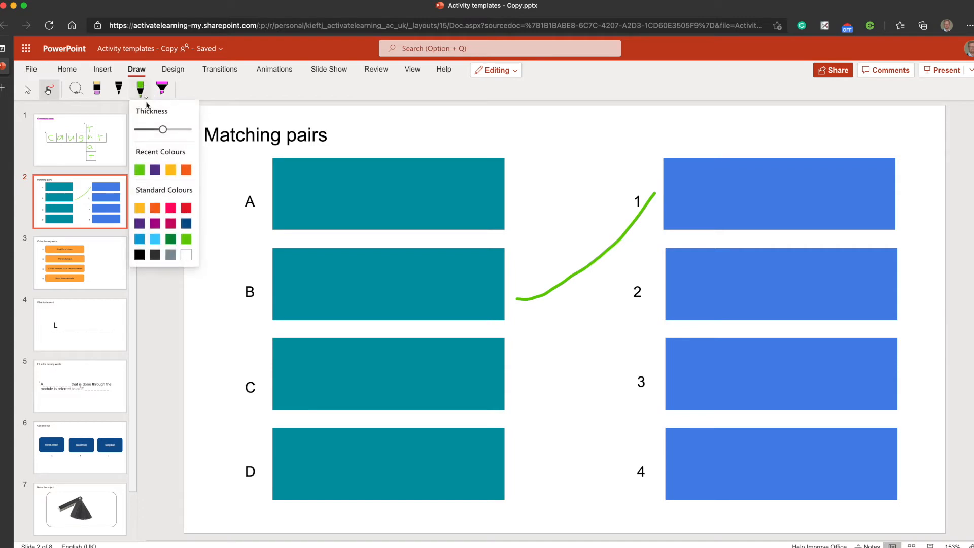
pyautogui.click(155, 169)
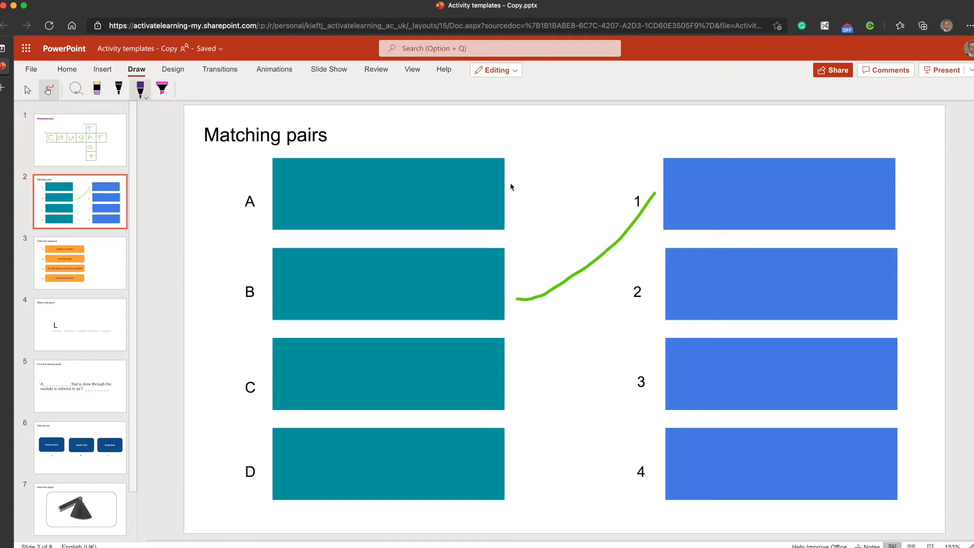
pyautogui.moveTo(508, 185); pyautogui.dragTo(659, 280)
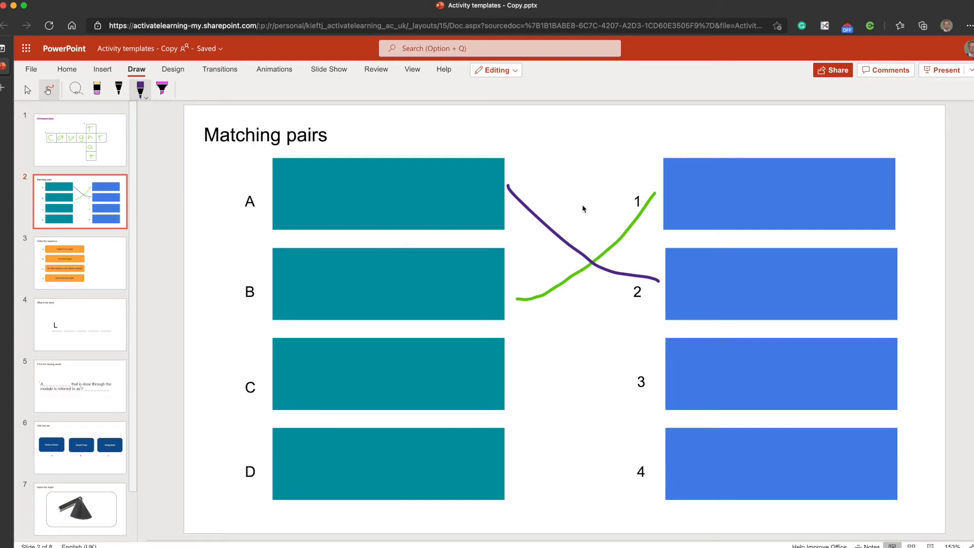
pyautogui.click(87, 322)
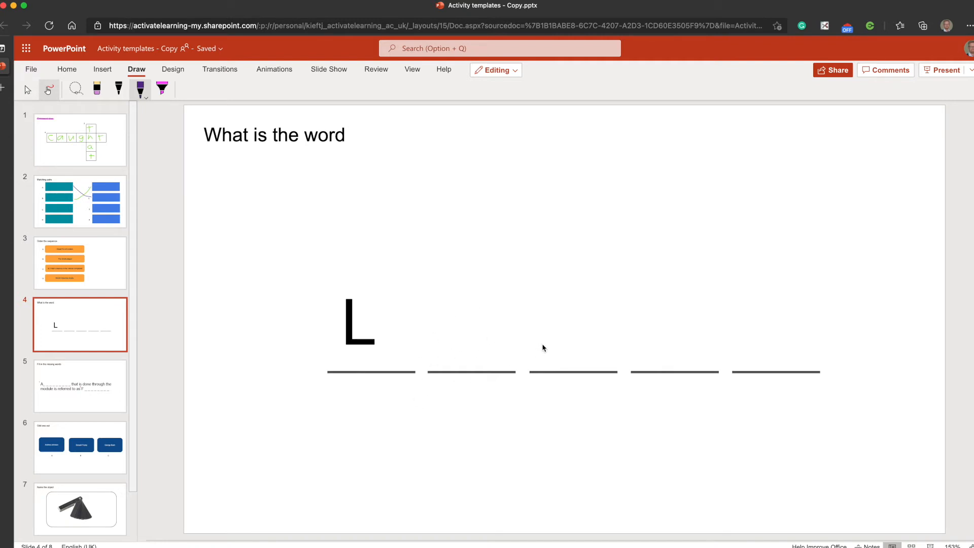
# Step through Fill in the missing words to reach the Odd one out slide
pyautogui.click(82, 396)
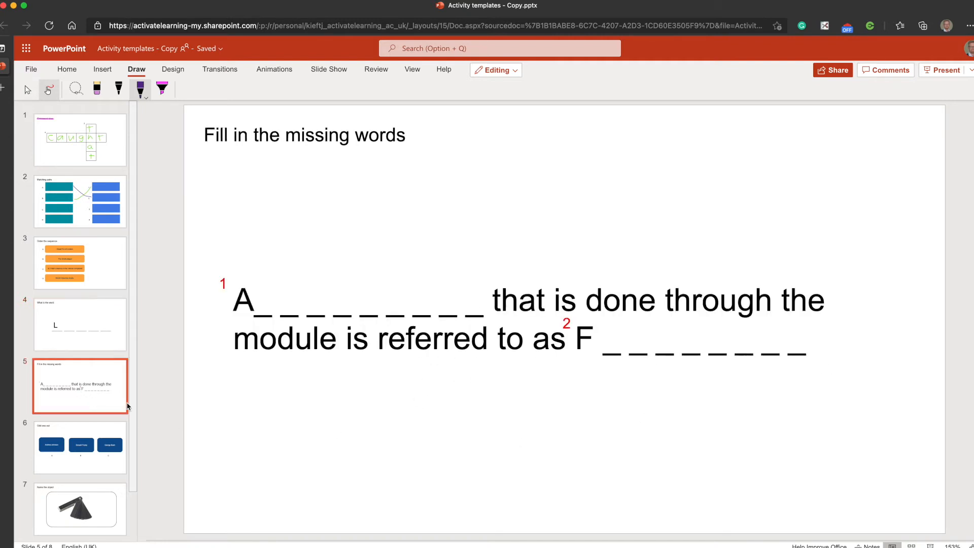
pyautogui.scroll(-1, 131, 407)
pyautogui.scroll(-1, 131, 407)
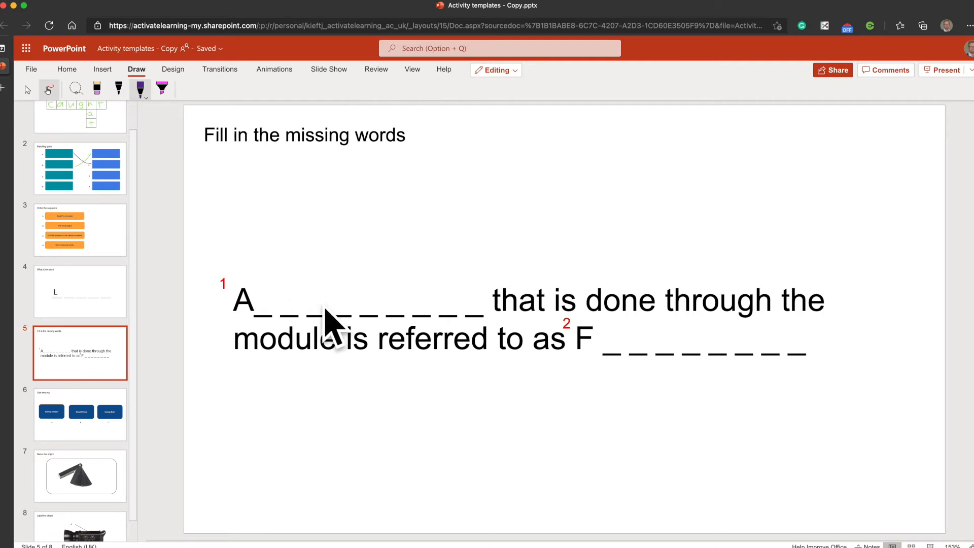
pyautogui.scroll(-1, 111, 425)
pyautogui.click(91, 405)
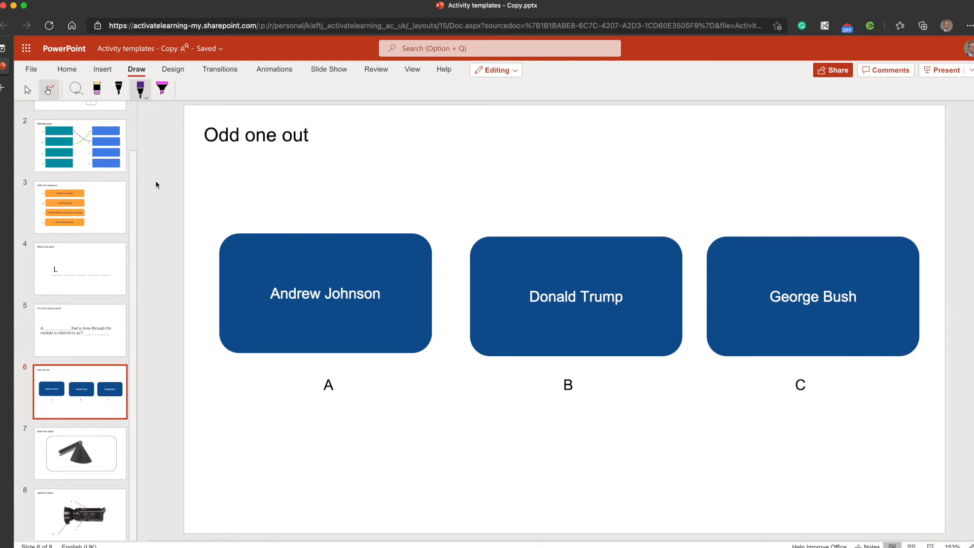
# Circle the Andrew Johnson box A with a pink-red pen loop, then show Label the object
pyautogui.click(118, 88)
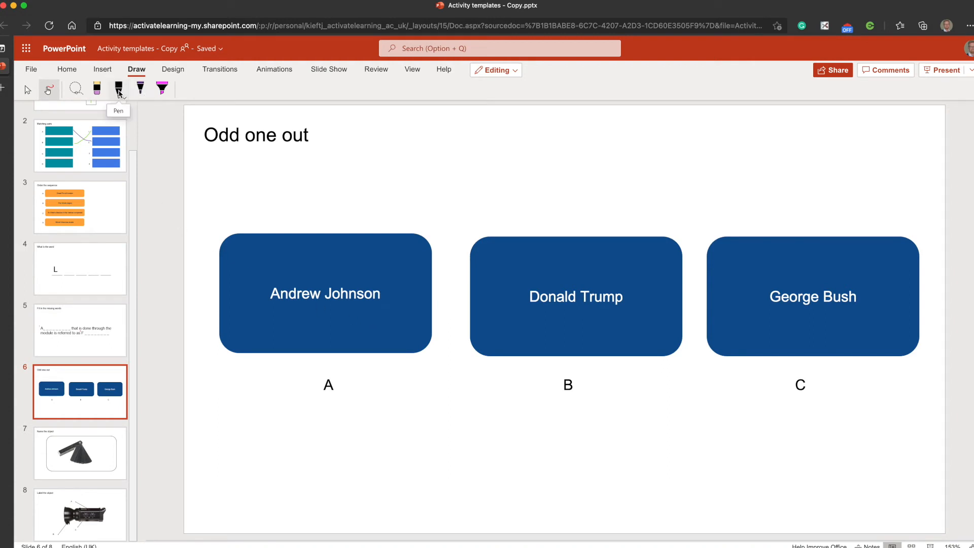
pyautogui.click(119, 90)
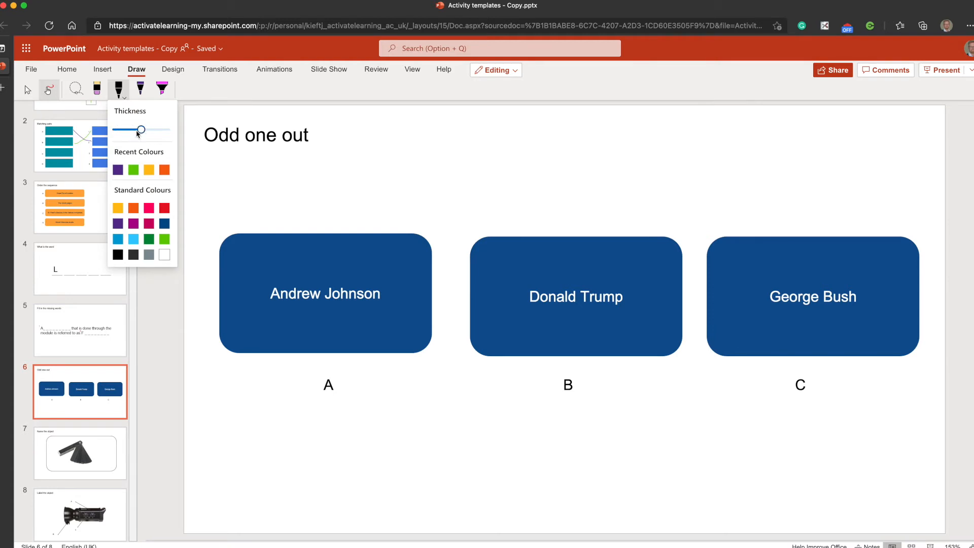
pyautogui.click(149, 208)
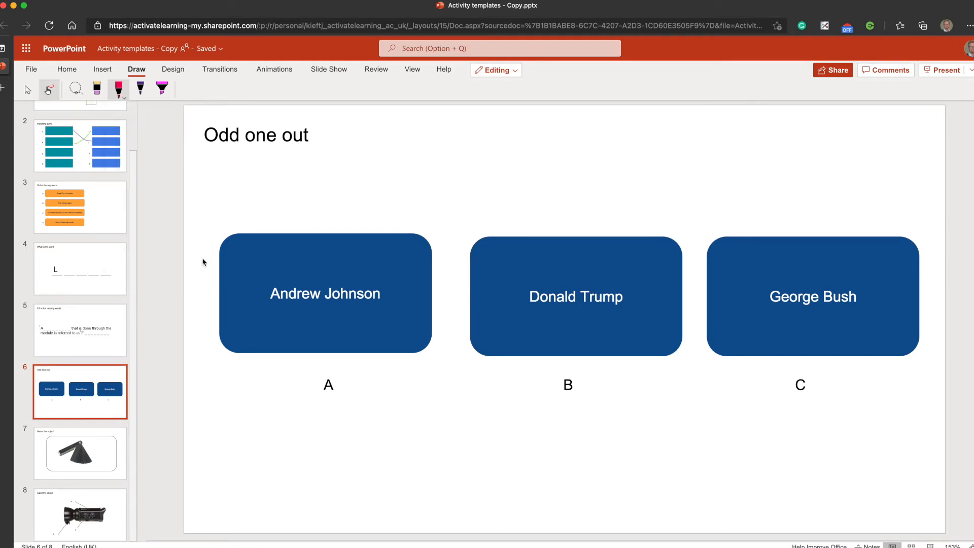
pyautogui.moveTo(287, 207); pyautogui.dragTo(380, 398)
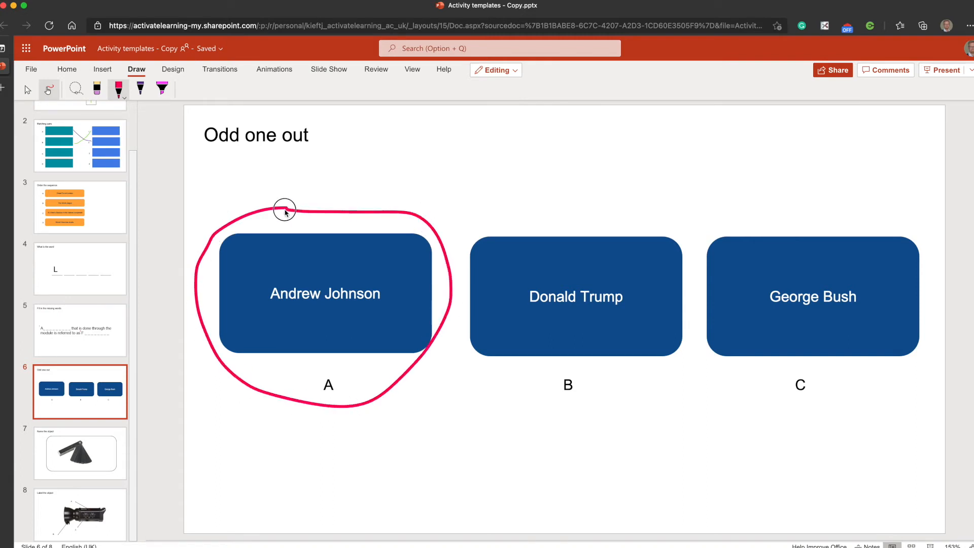
pyautogui.moveTo(380, 398); pyautogui.dragTo(286, 208)
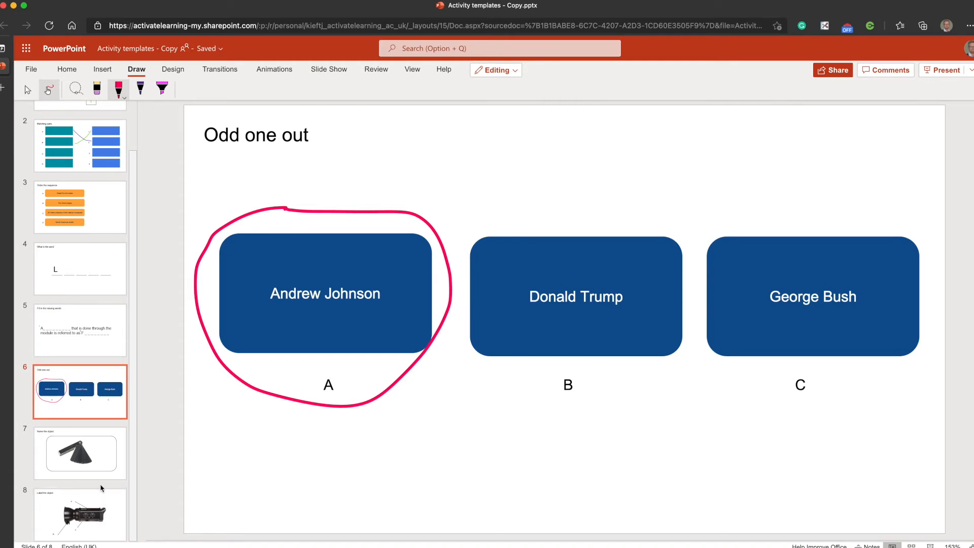
pyautogui.click(110, 516)
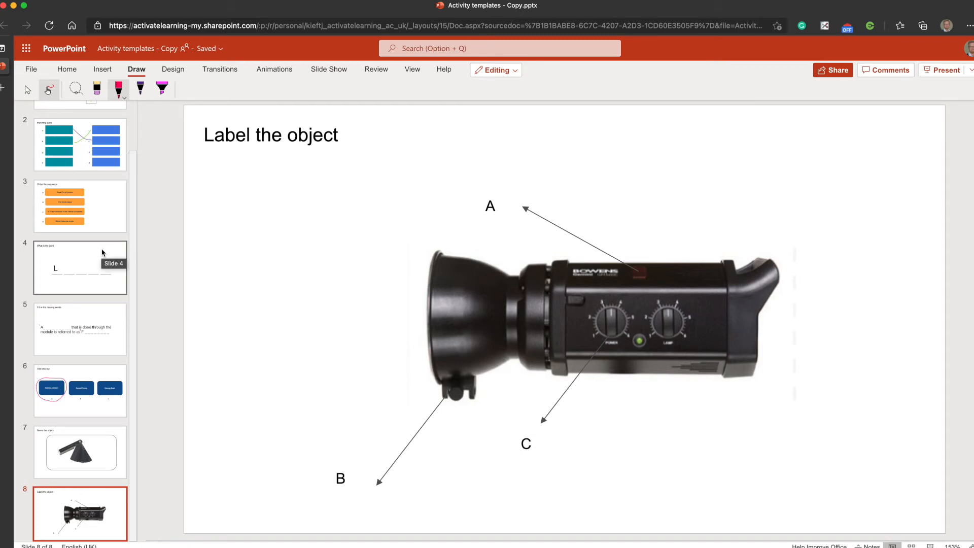
pyautogui.scroll(2, 102, 252)
# Return to the crossword slide and bring up the File menu
pyautogui.click(106, 149)
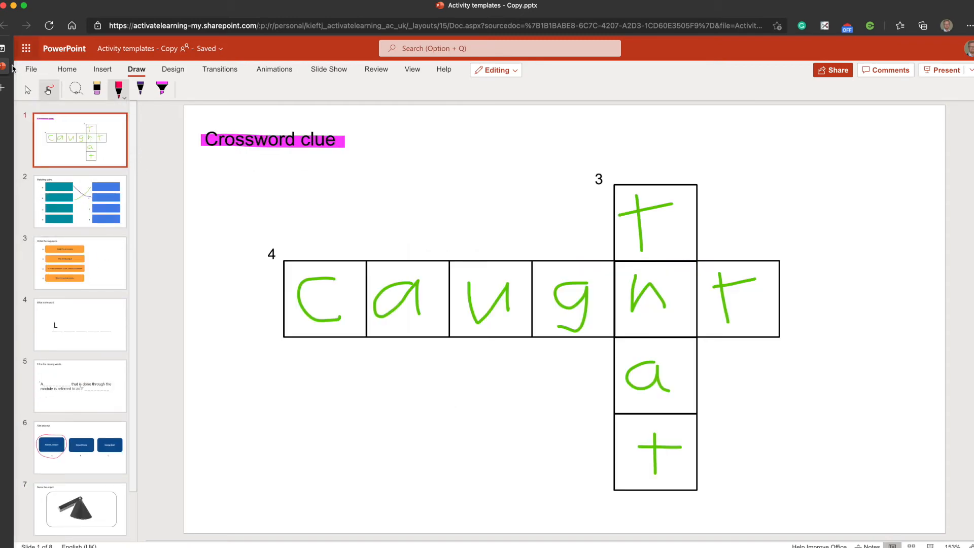
pyautogui.click(31, 69)
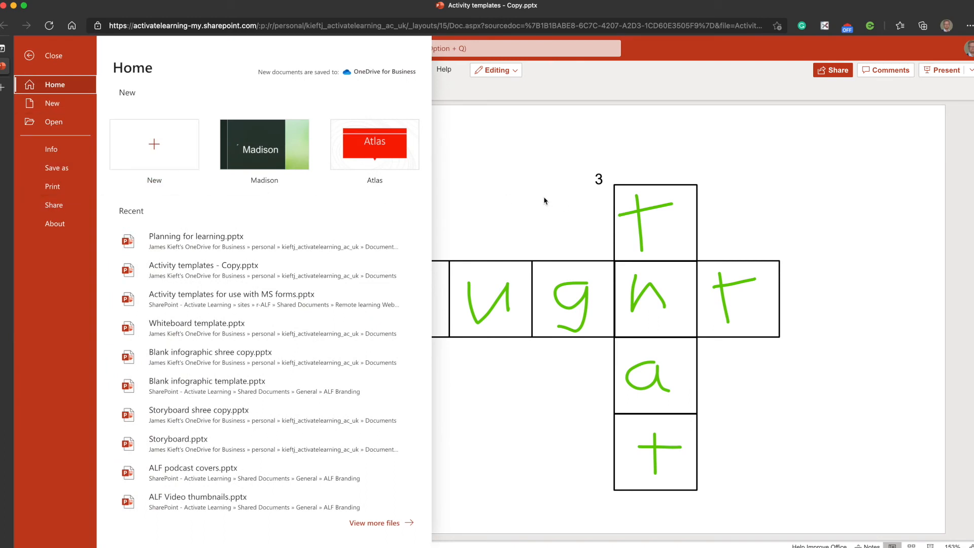
# Review the Save as copy and download choices, then close the File menu
pyautogui.click(57, 169)
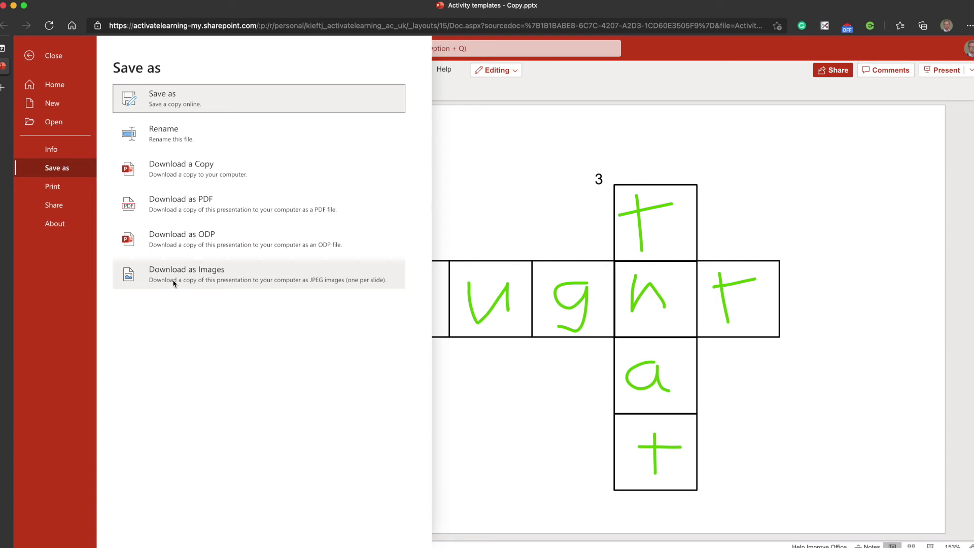
pyautogui.click(572, 475)
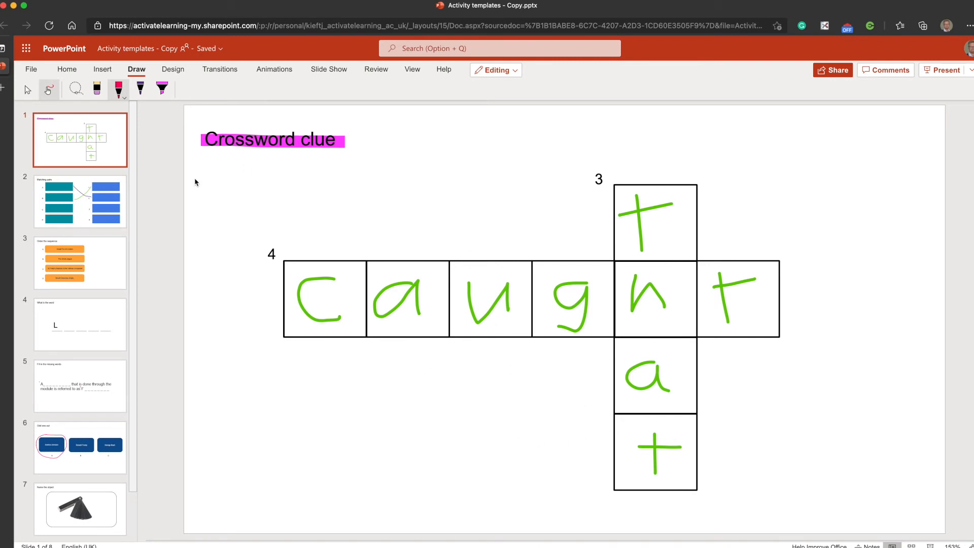
# Erase the green C, A, U, G, H letters of clue 4 with the Eraser
pyautogui.click(96, 93)
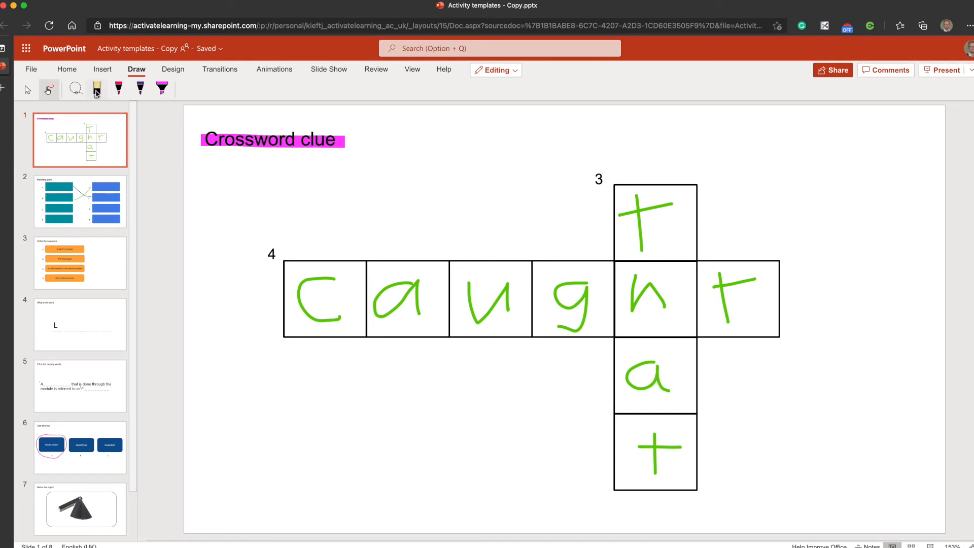
pyautogui.click(97, 94)
pyautogui.moveTo(297, 291); pyautogui.dragTo(332, 299)
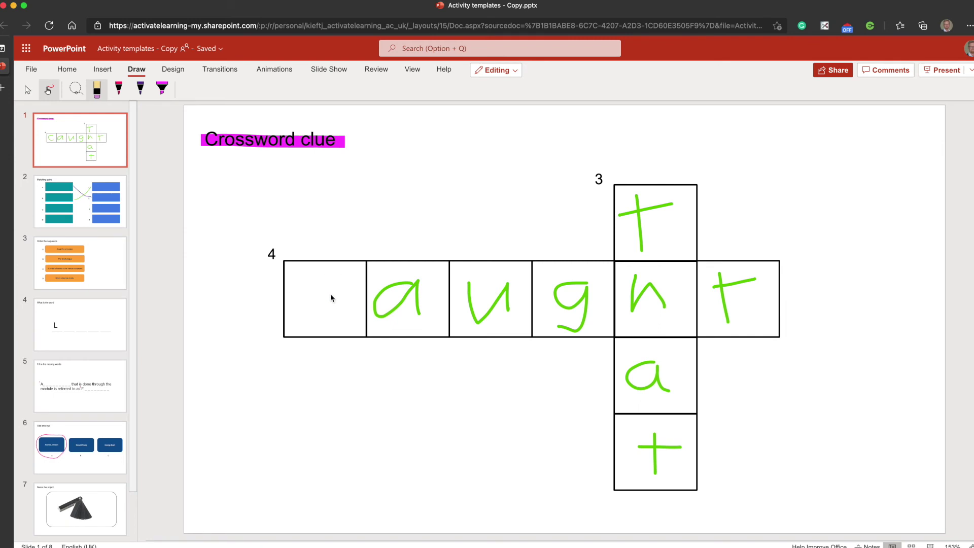
pyautogui.click(402, 293)
pyautogui.click(500, 299)
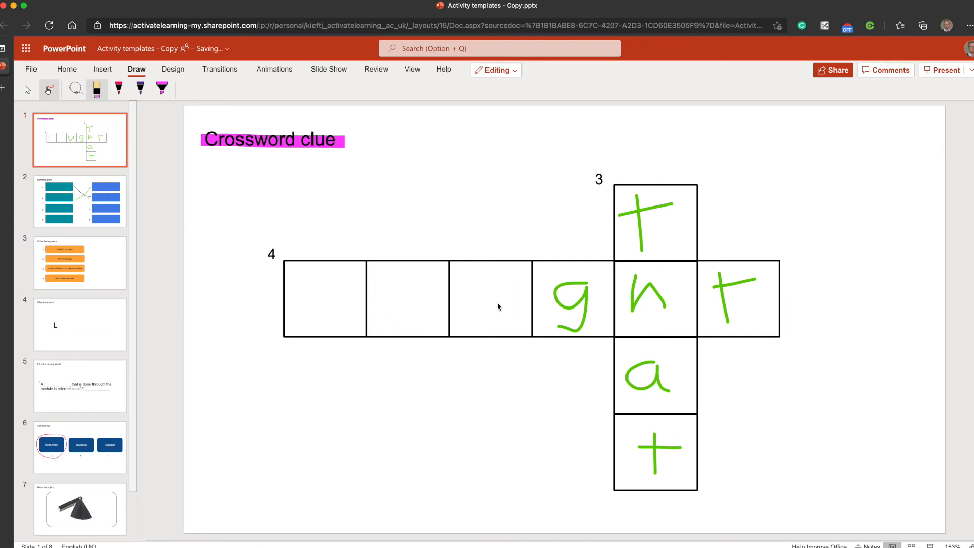
pyautogui.click(581, 292)
pyautogui.click(656, 292)
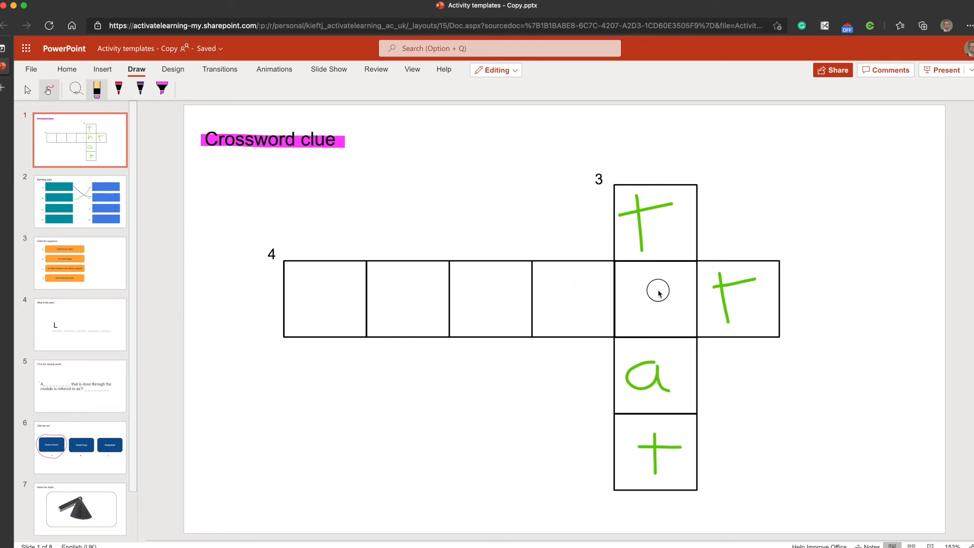
# Erase both green T letters and the magenta title highlight, then show Matching pairs
pyautogui.click(640, 217)
pyautogui.click(639, 215)
pyautogui.click(725, 293)
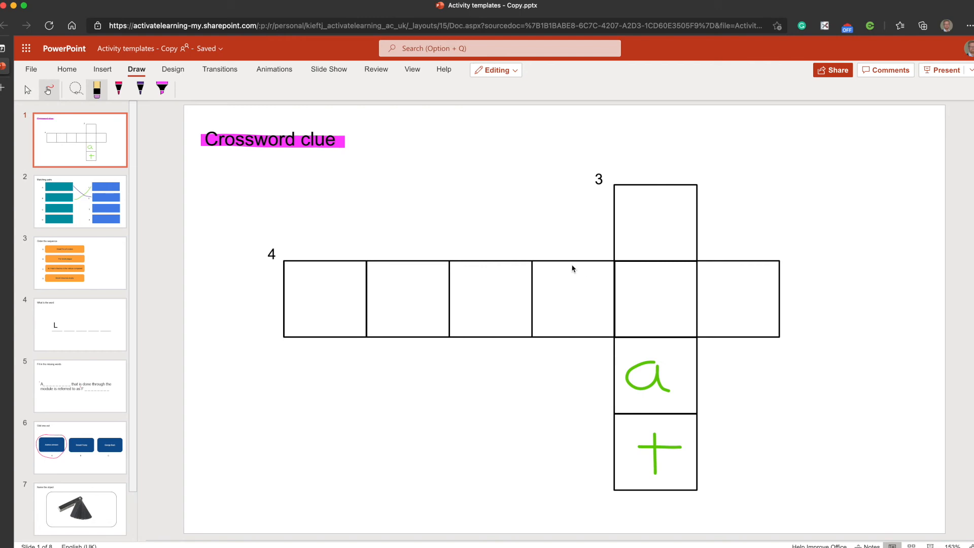
pyautogui.click(325, 141)
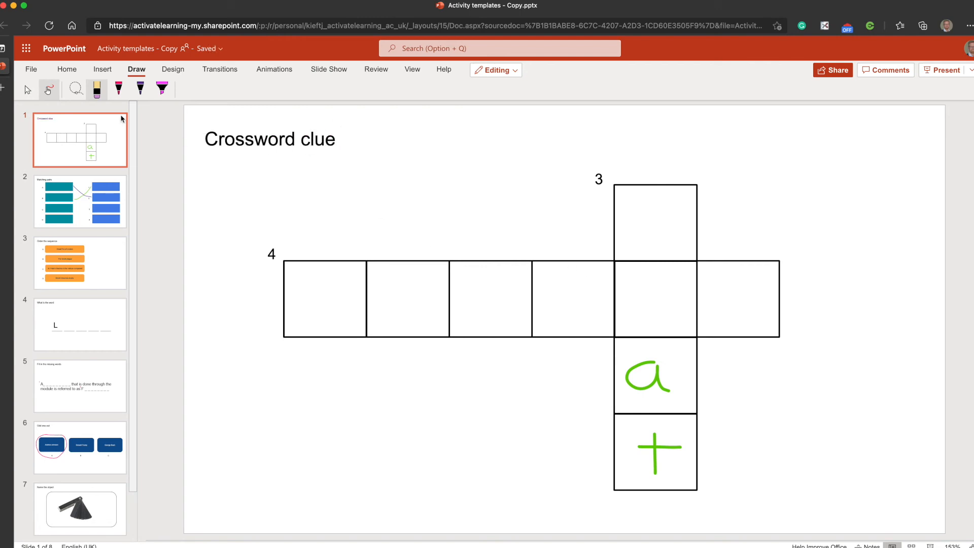
pyautogui.click(89, 214)
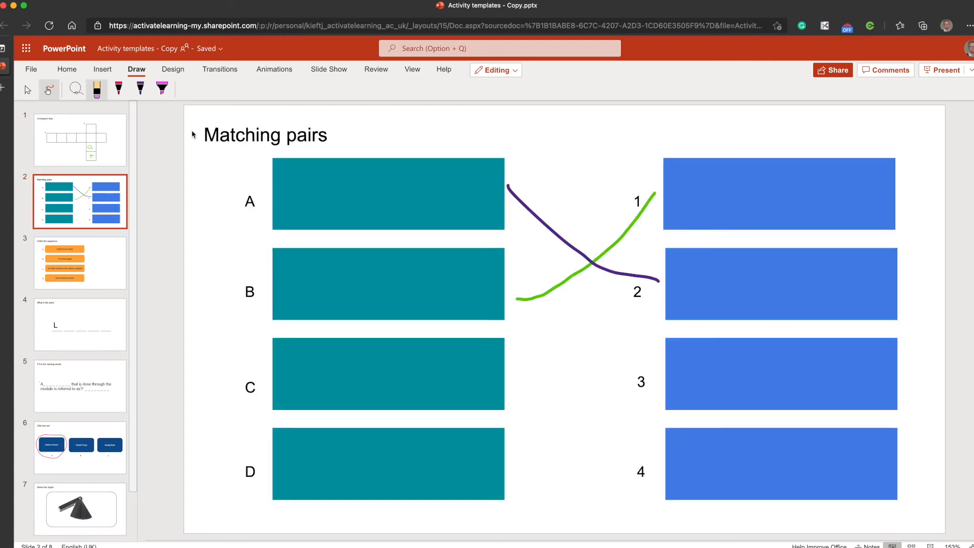
# Lasso-select both matching ink lines and delete them
pyautogui.click(76, 90)
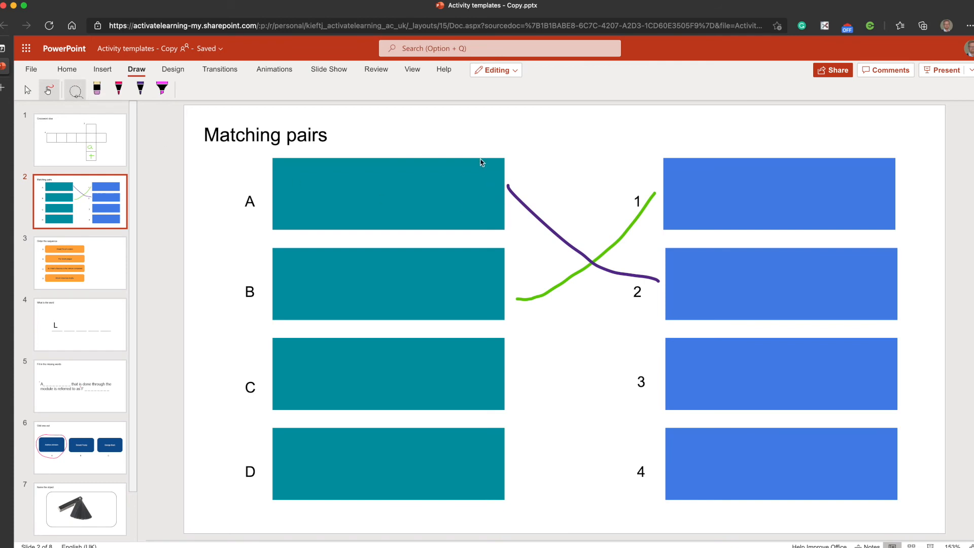
pyautogui.moveTo(473, 146)
pyautogui.mouseDown()
pyautogui.moveTo(714, 287)
pyautogui.moveTo(641, 148)
pyautogui.moveTo(477, 137)
pyautogui.moveTo(474, 146)
pyautogui.mouseUp()
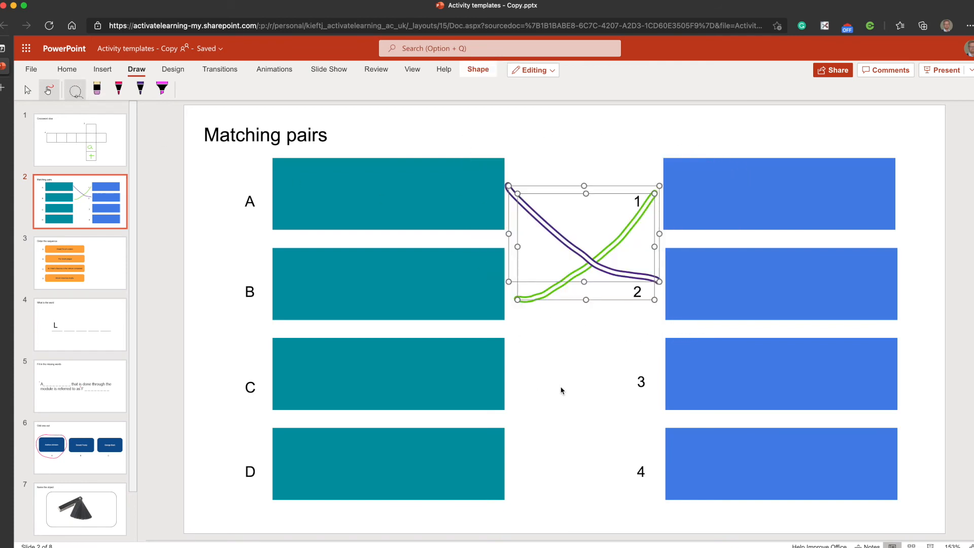
pyautogui.moveTo(615, 272)
pyautogui.mouseDown()
pyautogui.moveTo(613, 346)
pyautogui.moveTo(585, 250)
pyautogui.mouseUp()
pyautogui.moveTo(482, 185)
pyautogui.mouseDown()
pyautogui.moveTo(718, 180)
pyautogui.moveTo(528, 183)
pyautogui.mouseUp()
pyautogui.press('Delete')
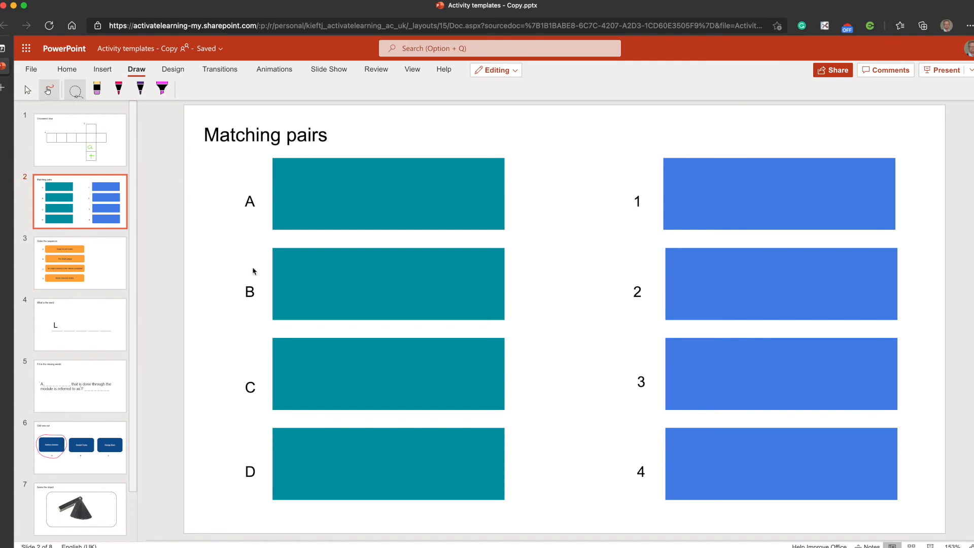